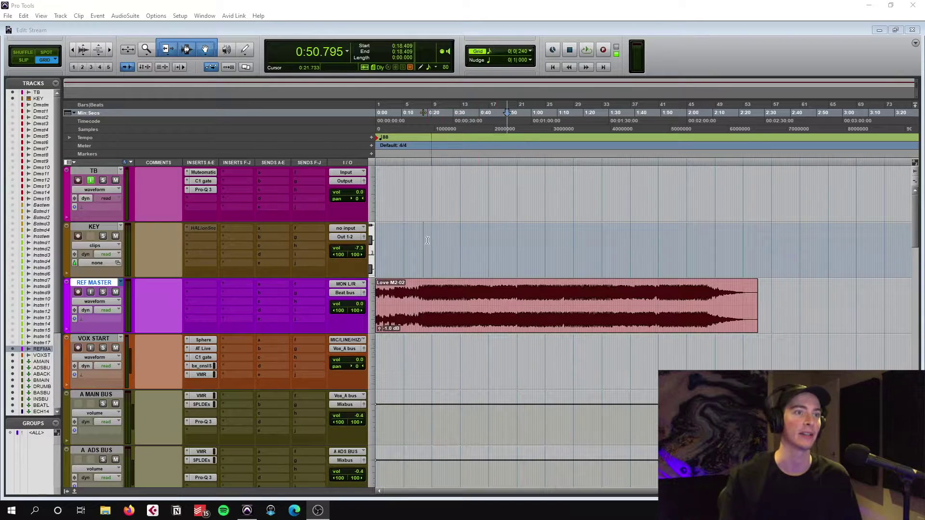
# Step: Insert the ADPTR StreamLiner (stereo) plug-in on the Master track and reposition its window over the session
pyautogui.scroll(-4, 484, 286)
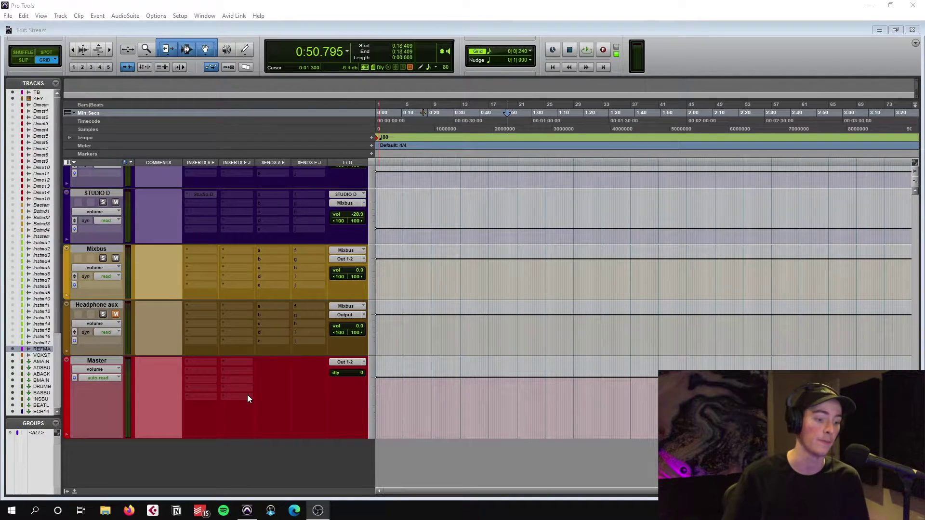
pyautogui.scroll(20, 430, 352)
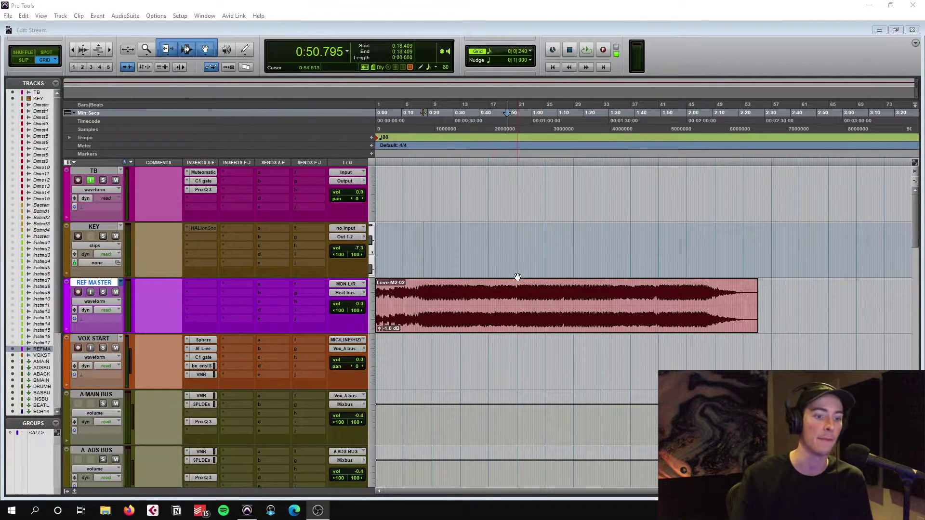
pyautogui.scroll(-6, 504, 270)
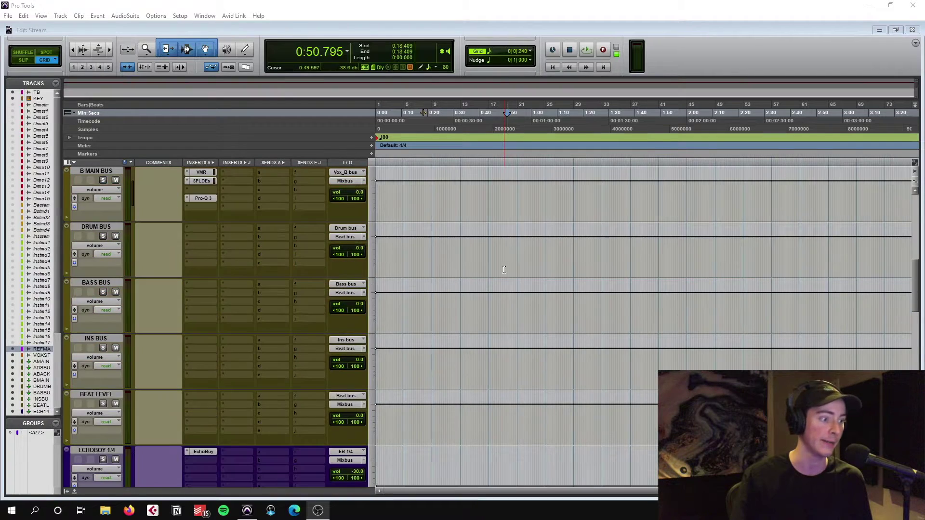
pyautogui.scroll(-10, 504, 270)
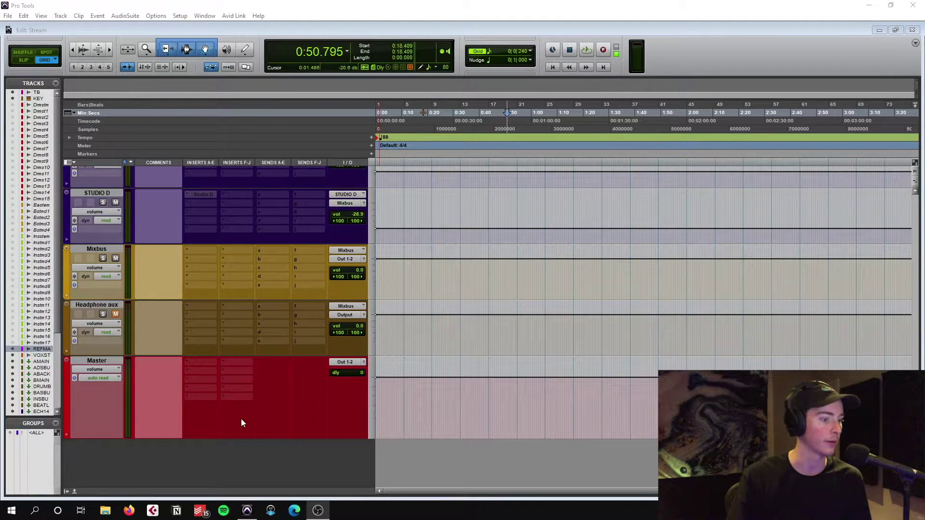
pyautogui.click(238, 399)
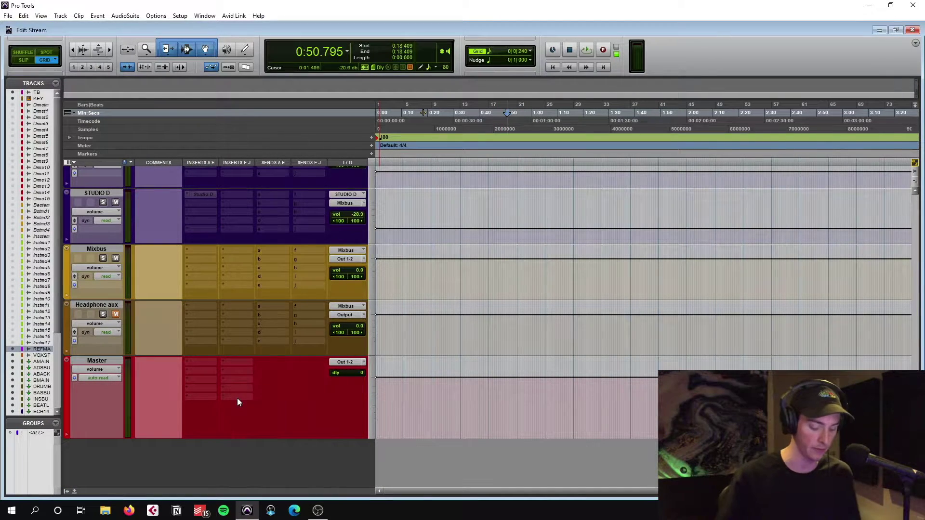
pyautogui.write('strea')
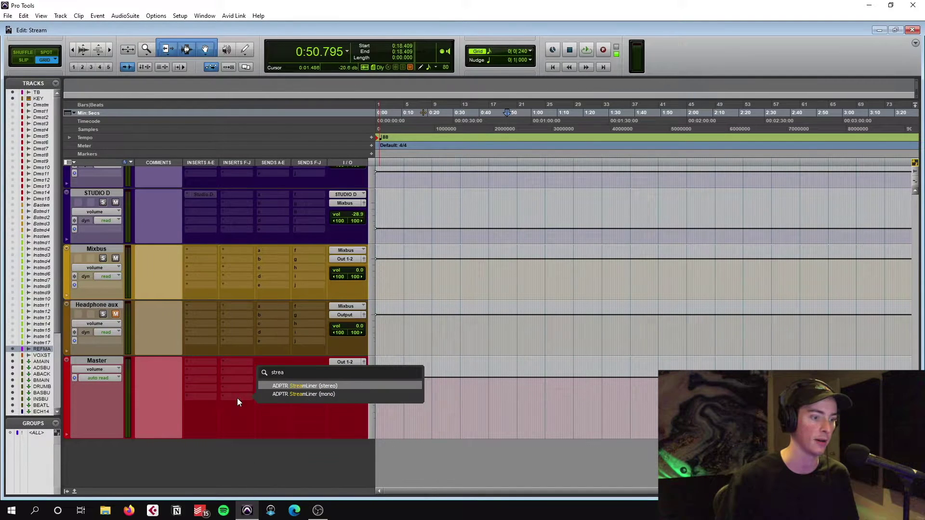
pyautogui.press('Return')
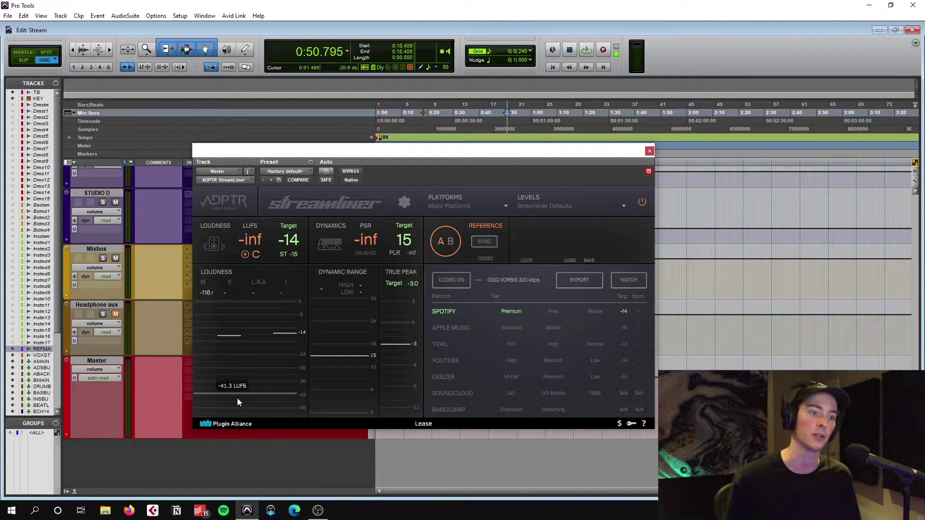
pyautogui.moveTo(350, 153); pyautogui.dragTo(402, 154)
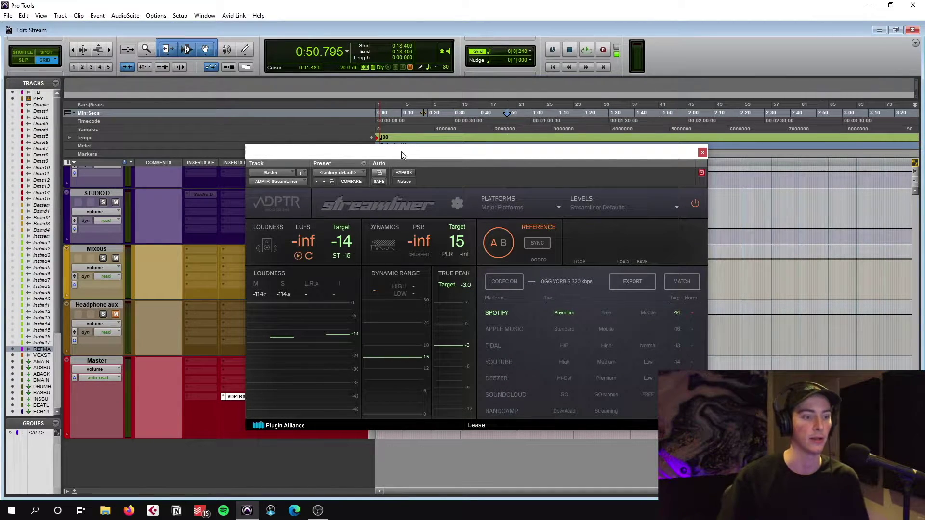
pyautogui.moveTo(402, 154); pyautogui.dragTo(400, 165)
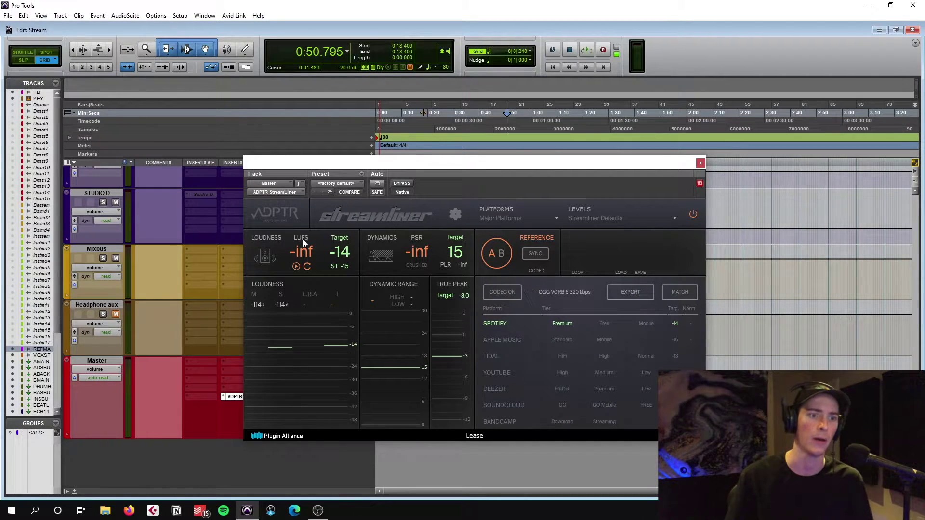
pyautogui.scroll(10, 734, 234)
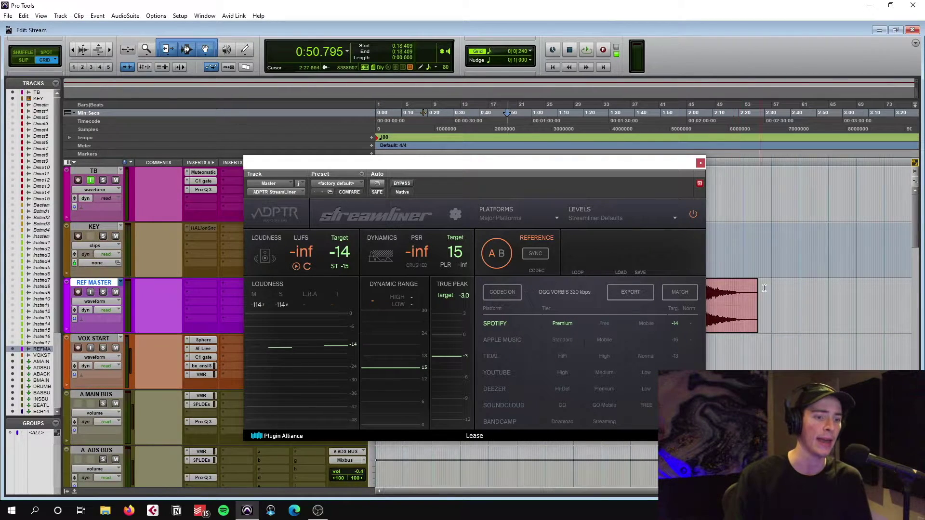
pyautogui.scroll(-5, 766, 294)
pyautogui.scroll(-5, 768, 301)
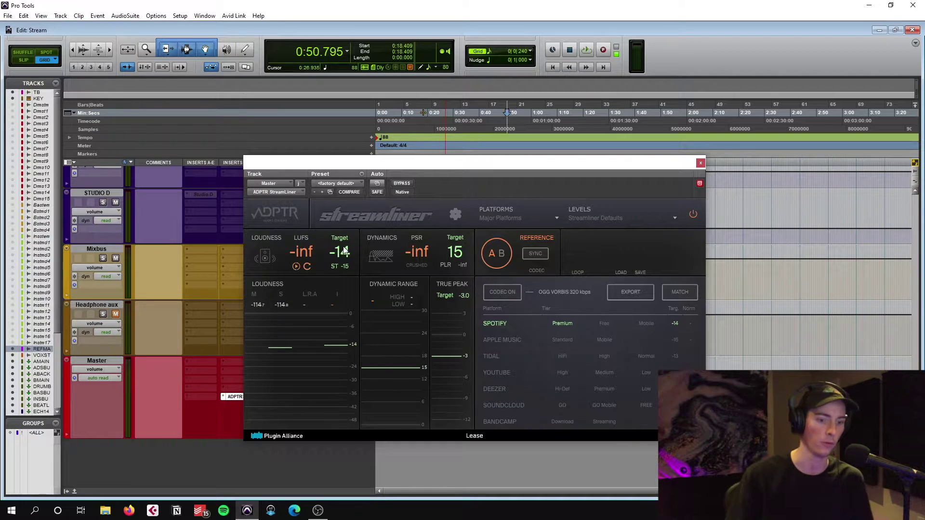
# Step: Compare the loudness targets of Spotify, Apple Music and Tidal in StreamLiner, ending on Spotify
pyautogui.click(503, 342)
pyautogui.click(501, 325)
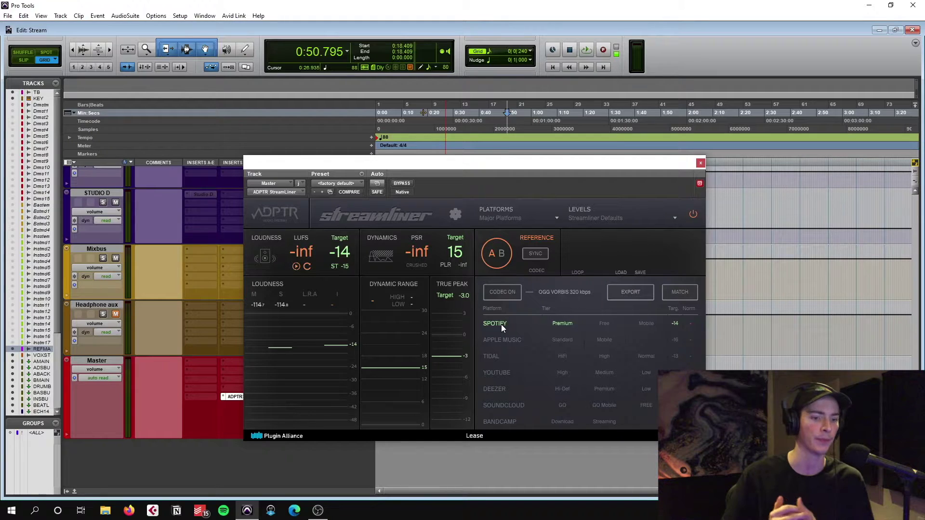
pyautogui.click(504, 338)
pyautogui.click(498, 356)
pyautogui.click(498, 340)
pyautogui.click(500, 328)
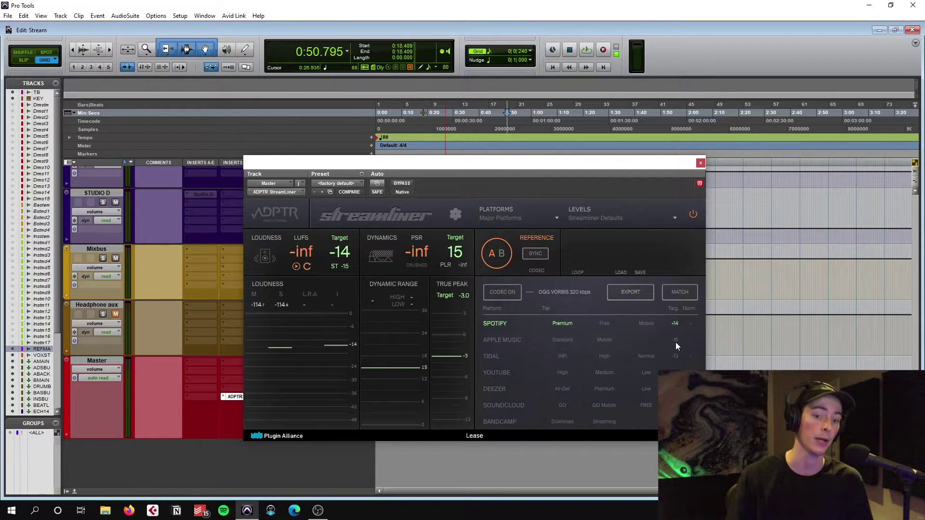
pyautogui.click(496, 342)
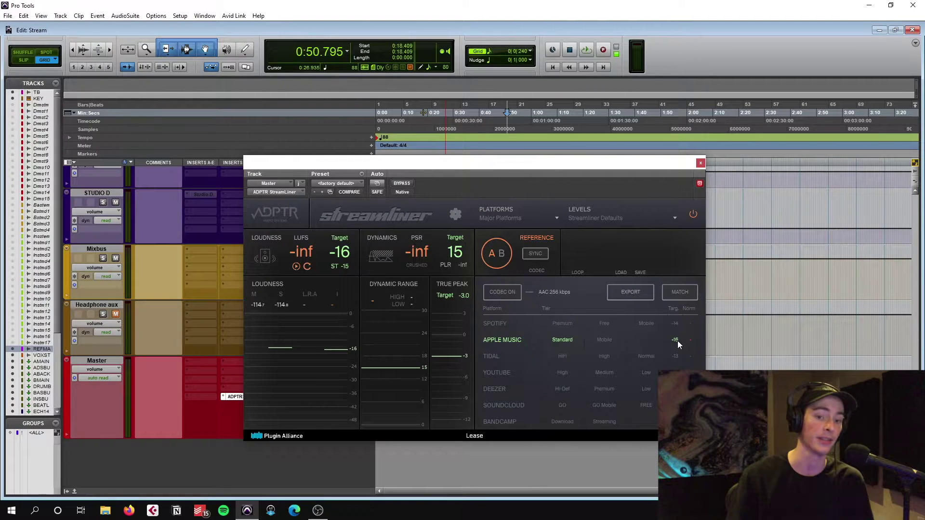
pyautogui.click(501, 323)
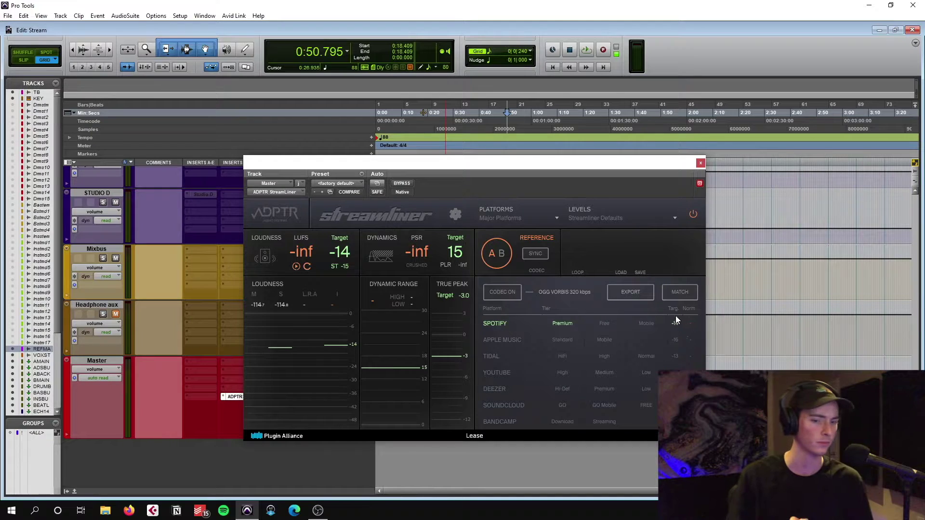
# Step: Check the Tidal, YouTube and Deezer platform settings in StreamLiner
pyautogui.click(496, 355)
pyautogui.click(501, 373)
pyautogui.click(502, 389)
pyautogui.click(496, 355)
# Step: Select the Spotify platform and play the song through StreamLiner to measure its integrated loudness, stopping playback when finished
pyautogui.click(497, 324)
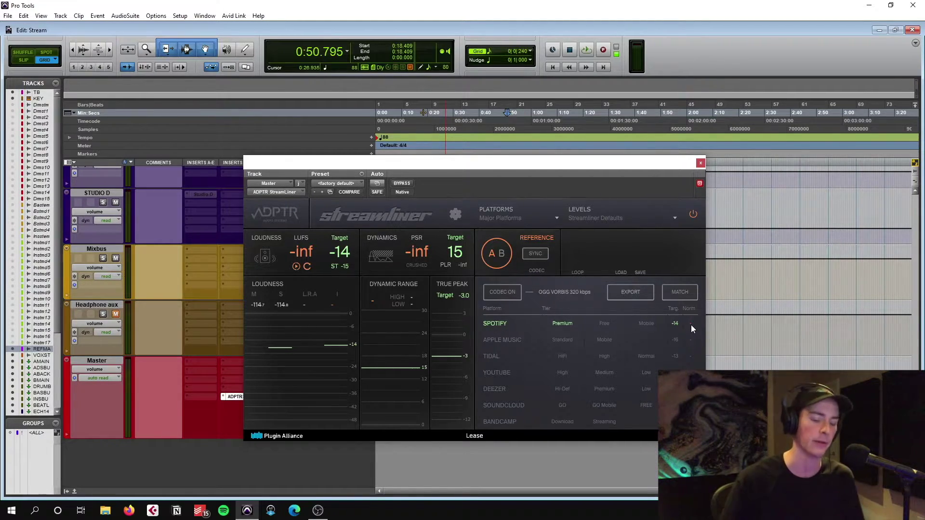
pyautogui.press('space')
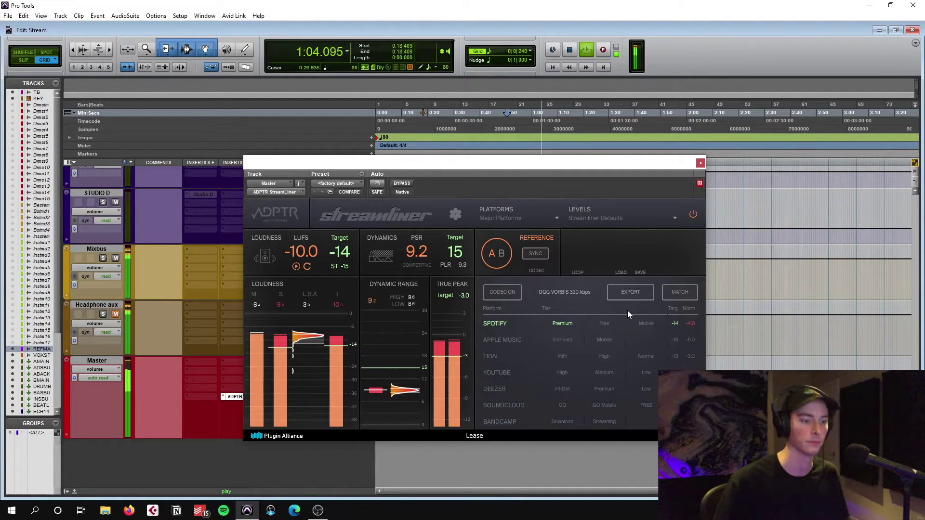
pyautogui.press('space')
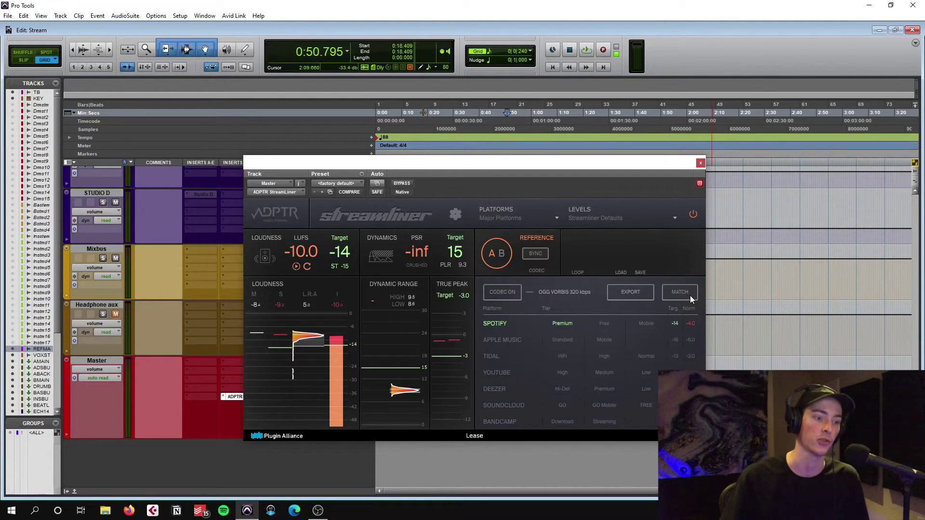
# Step: Turn on Match for the Spotify target during playback, reset the loudness measurement and remeasure the song before stopping
pyautogui.press('space')
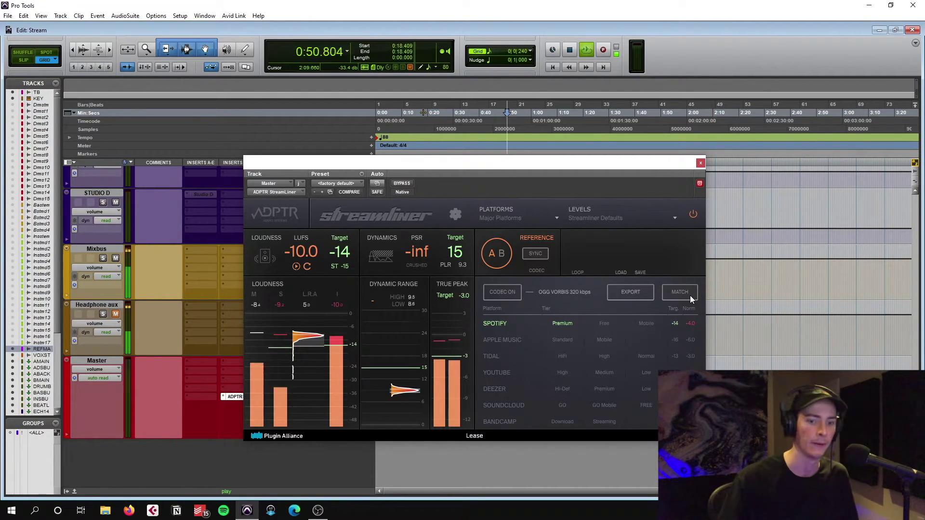
pyautogui.click(690, 295)
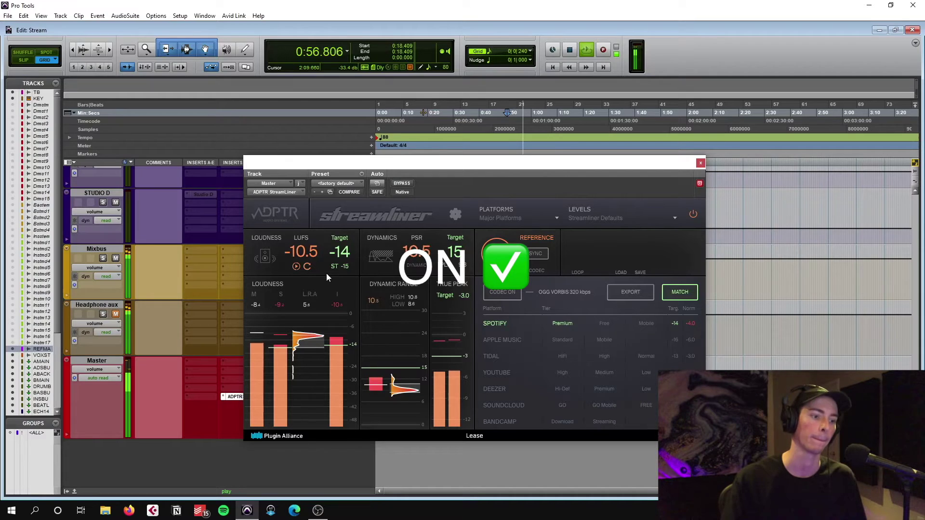
pyautogui.click(308, 267)
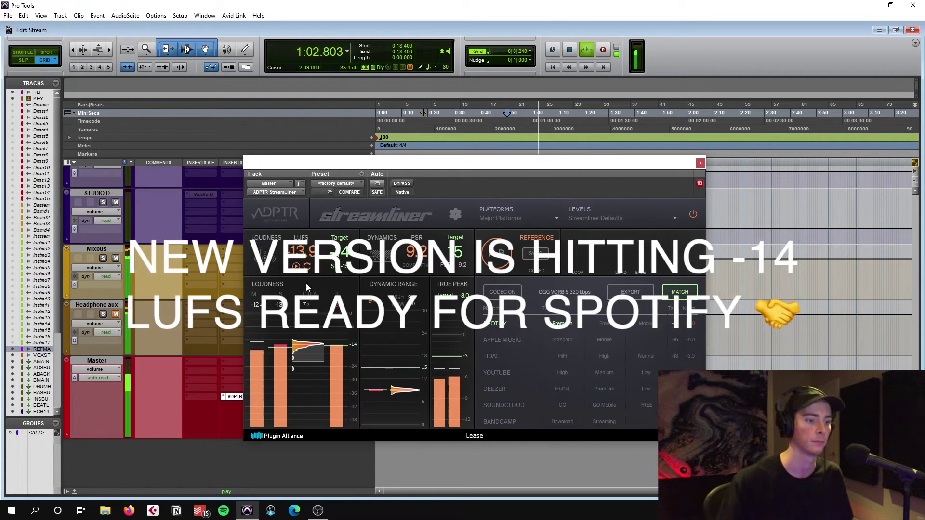
pyautogui.click(308, 267)
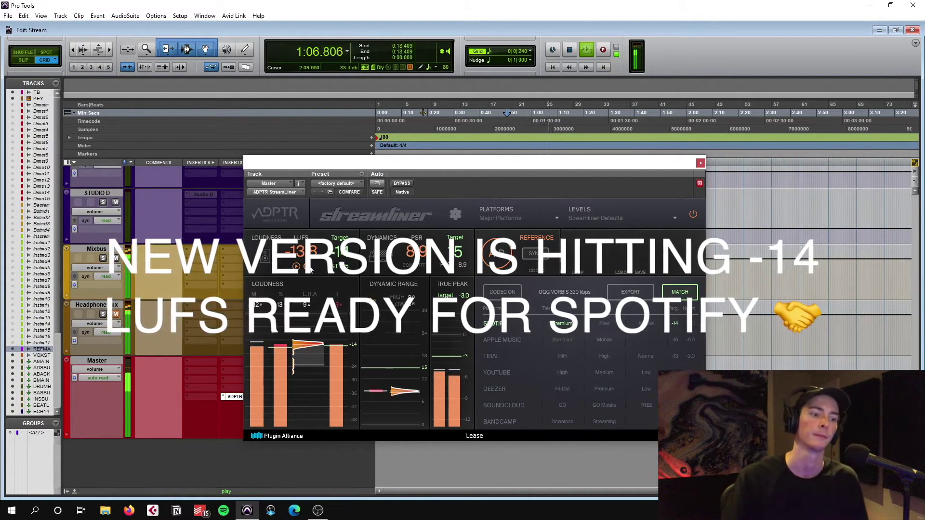
pyautogui.press('space')
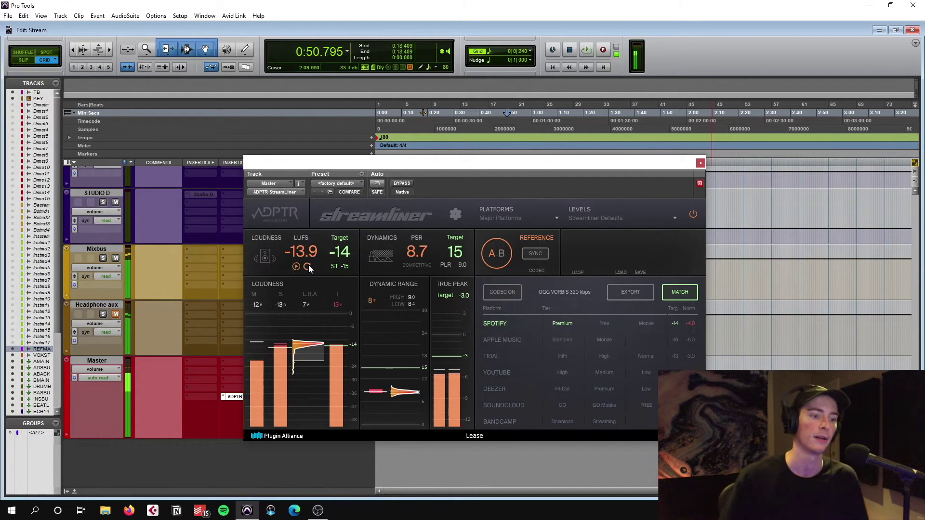